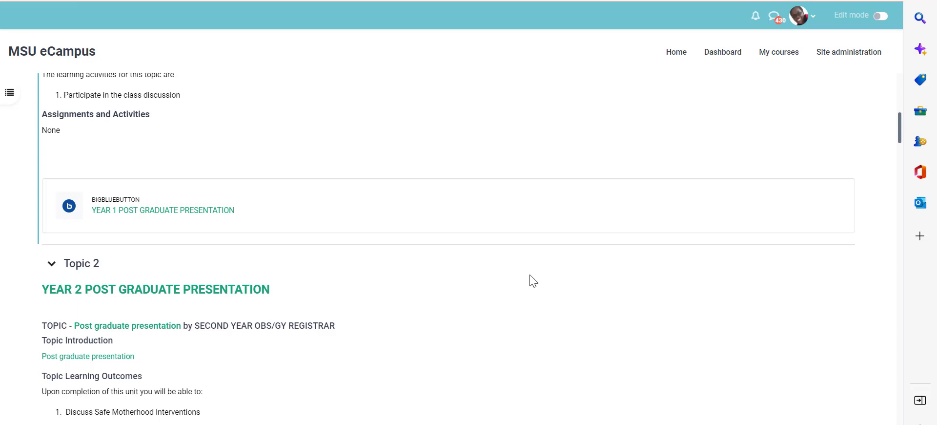
# Step: Turn on Edit mode and add a BigBlueButton activity under Topic 2
pyautogui.click(880, 16)
pyautogui.scroll(-10, 373, 132)
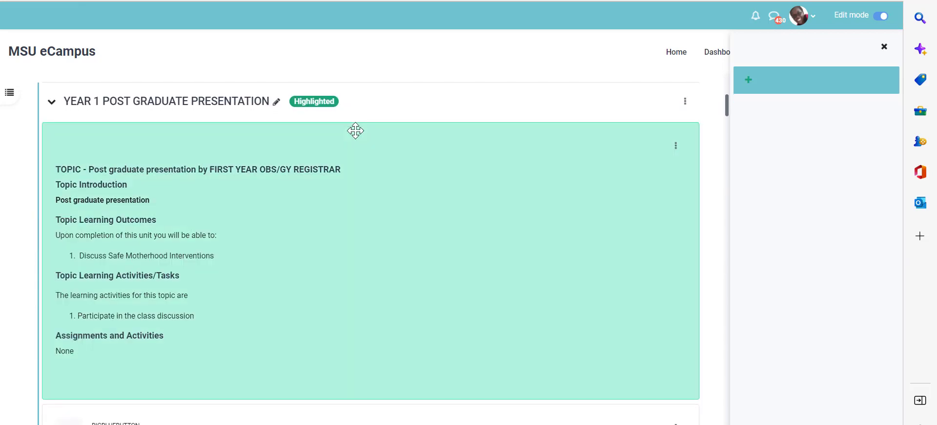
pyautogui.scroll(-10, 356, 125)
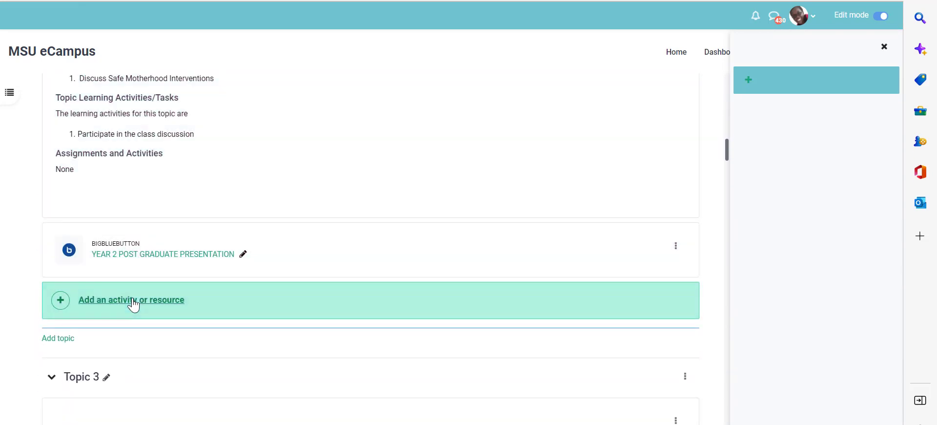
pyautogui.click(134, 305)
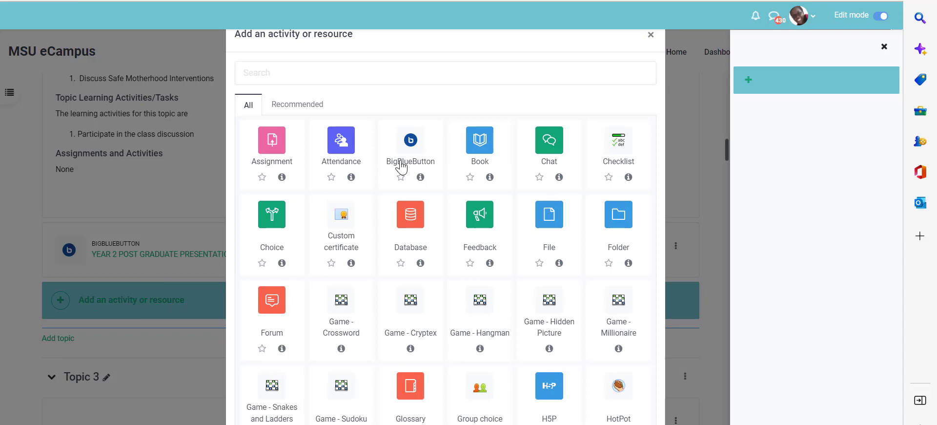
pyautogui.click(402, 168)
# Step: Expand the Room settings section and scroll down to 'Role assigned during live session'
pyautogui.click(308, 318)
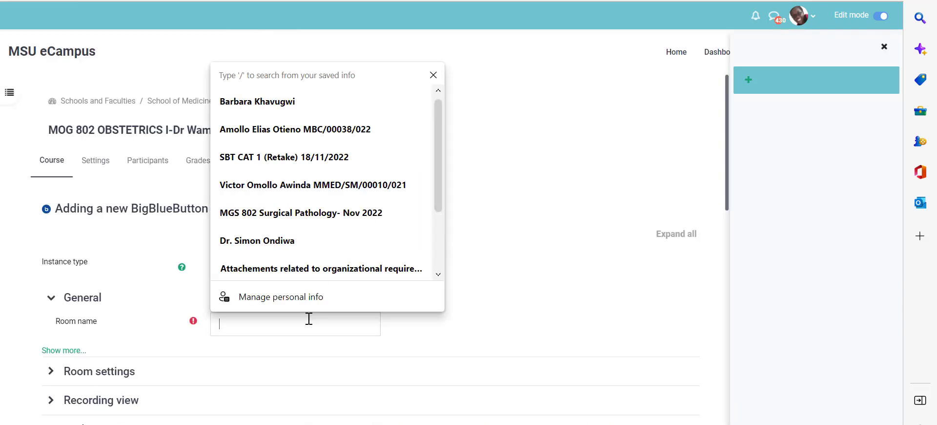
pyautogui.click(566, 322)
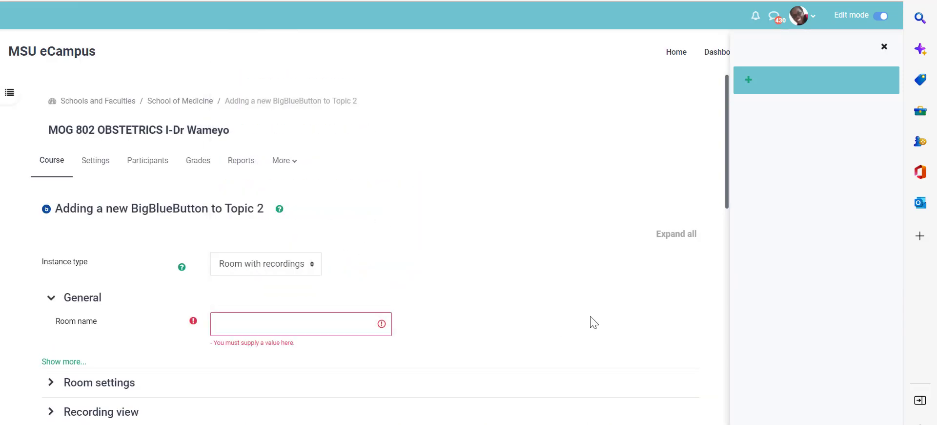
pyautogui.scroll(-2, 330, 187)
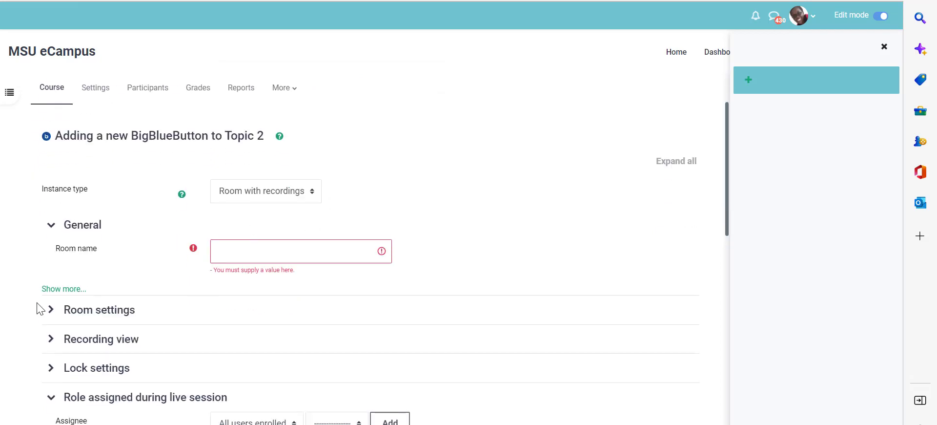
pyautogui.click(51, 309)
pyautogui.scroll(-2, 142, 230)
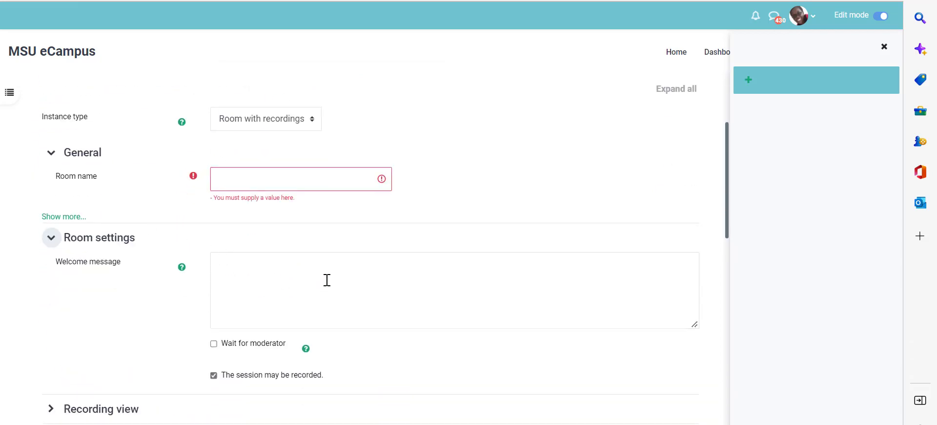
pyautogui.scroll(-1, 339, 266)
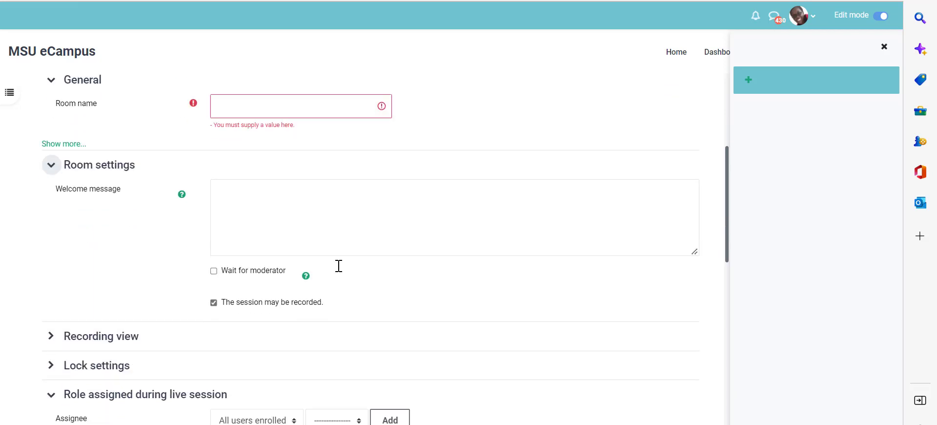
pyautogui.scroll(-1, 339, 266)
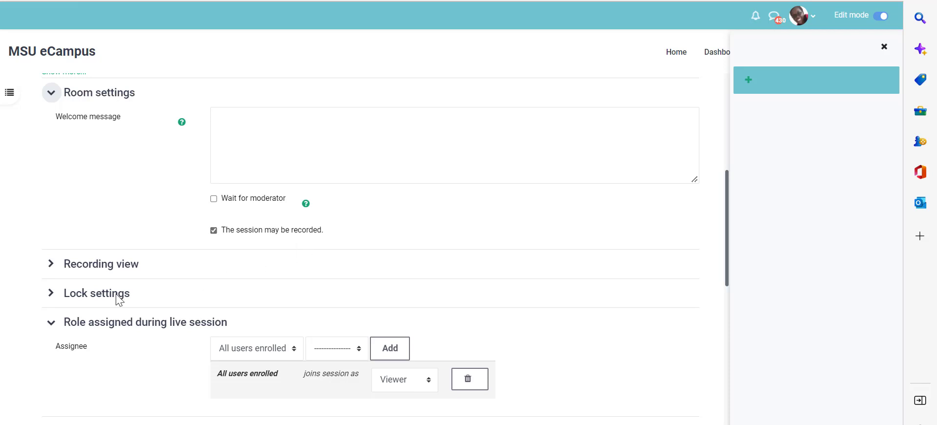
pyautogui.scroll(-1, 182, 235)
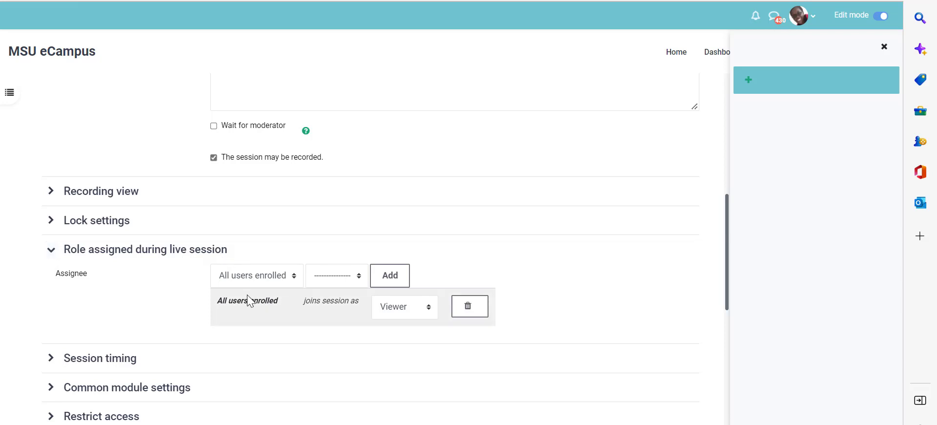
# Step: Add the first listed course user as an individual participant with the Moderator role
pyautogui.click(259, 278)
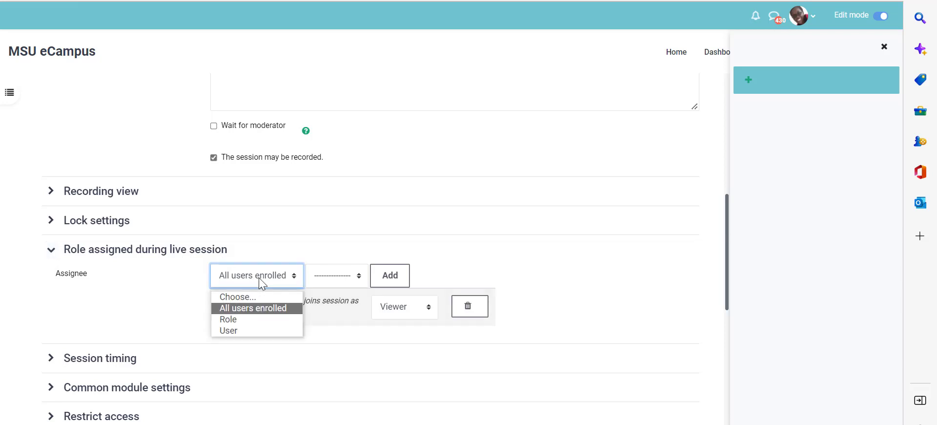
pyautogui.click(247, 330)
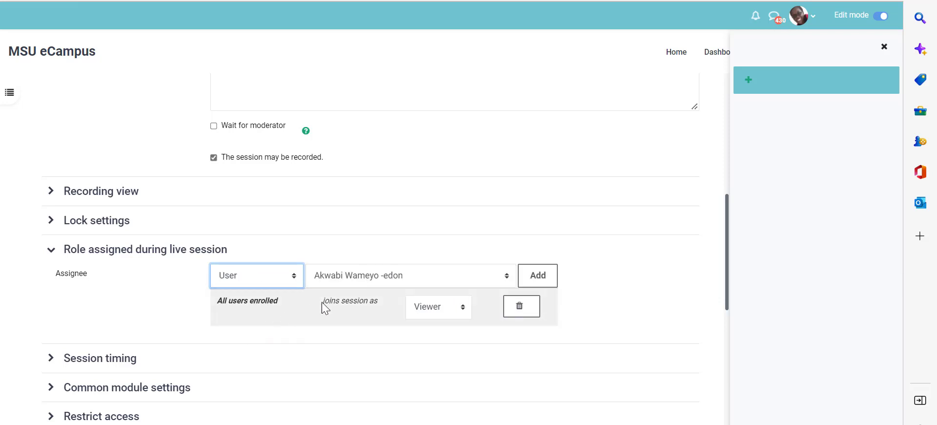
pyautogui.click(343, 285)
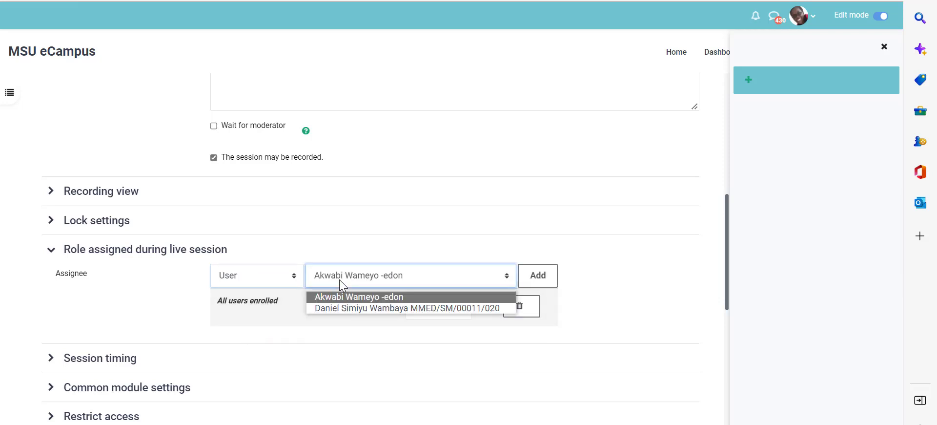
pyautogui.click(341, 296)
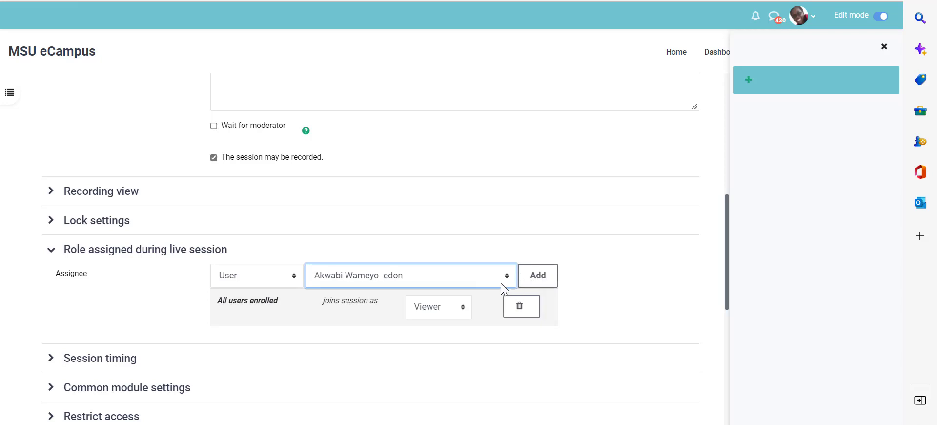
pyautogui.click(533, 277)
pyautogui.click(457, 355)
pyautogui.click(461, 380)
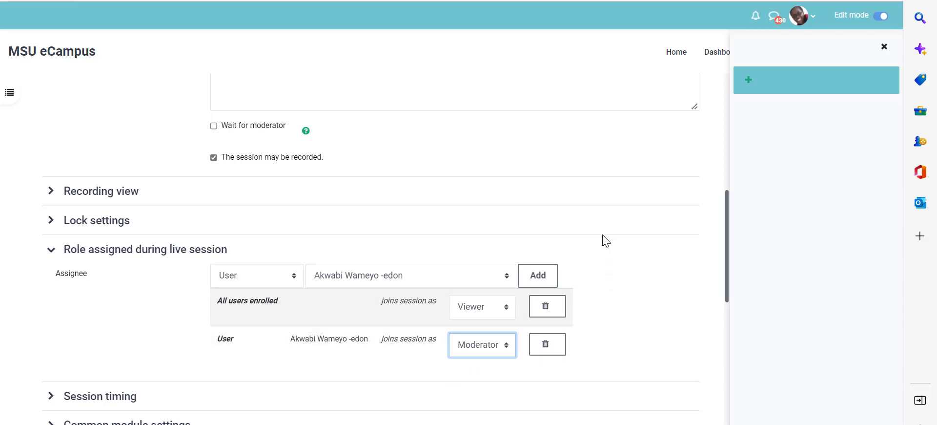
pyautogui.scroll(-5, 605, 239)
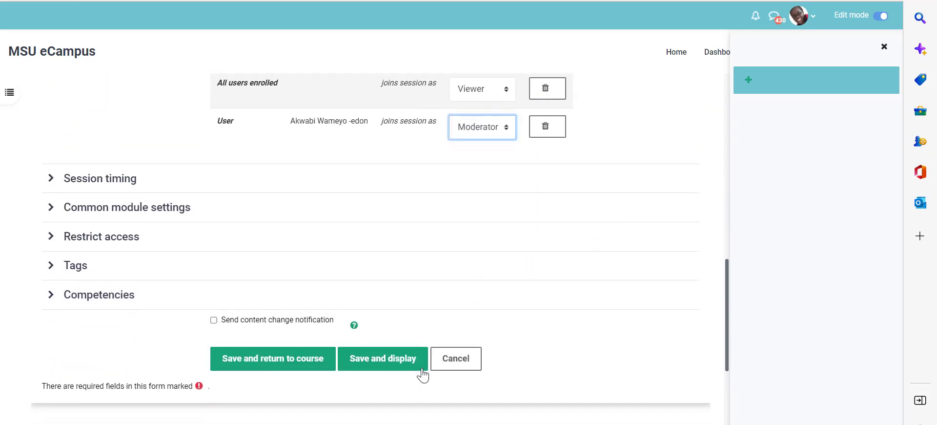
# Step: Enter 'test meeting' as the required room name and save the BigBlueButton room
pyautogui.click(350, 365)
pyautogui.click(263, 239)
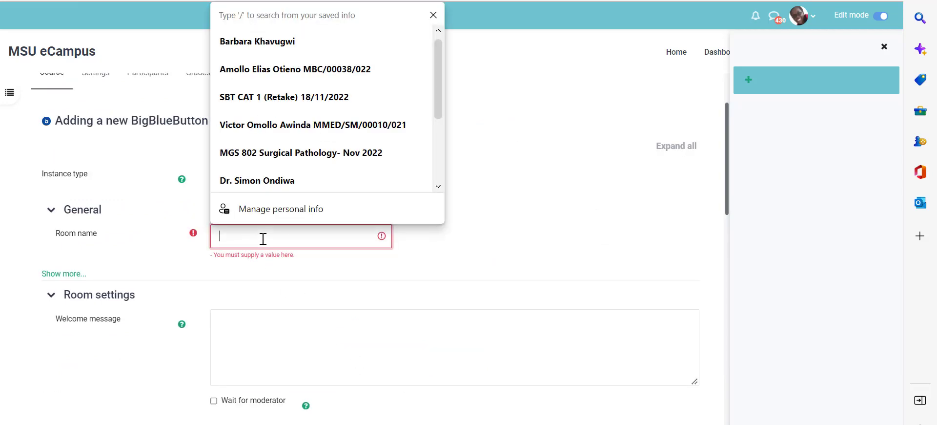
pyautogui.write('test meeti')
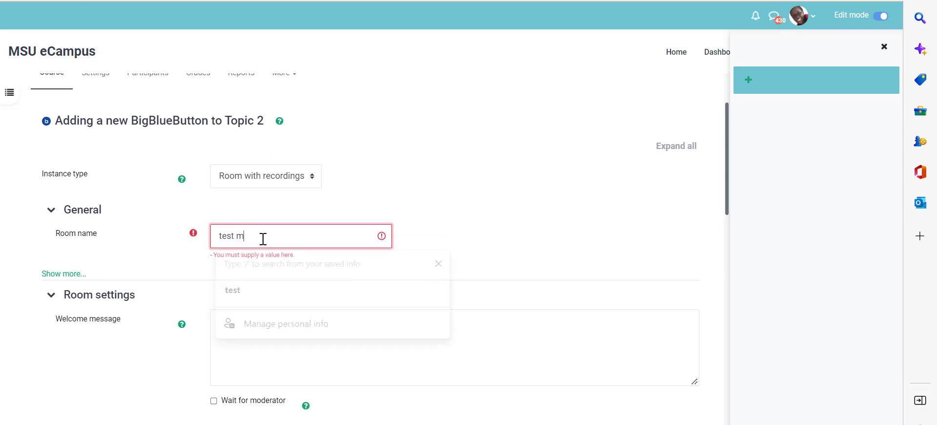
pyautogui.write('ng')
pyautogui.scroll(-15, 263, 239)
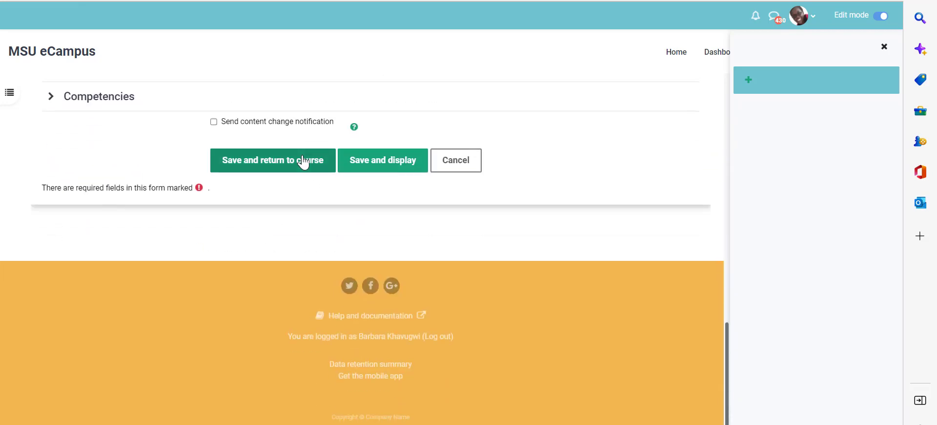
pyautogui.click(380, 166)
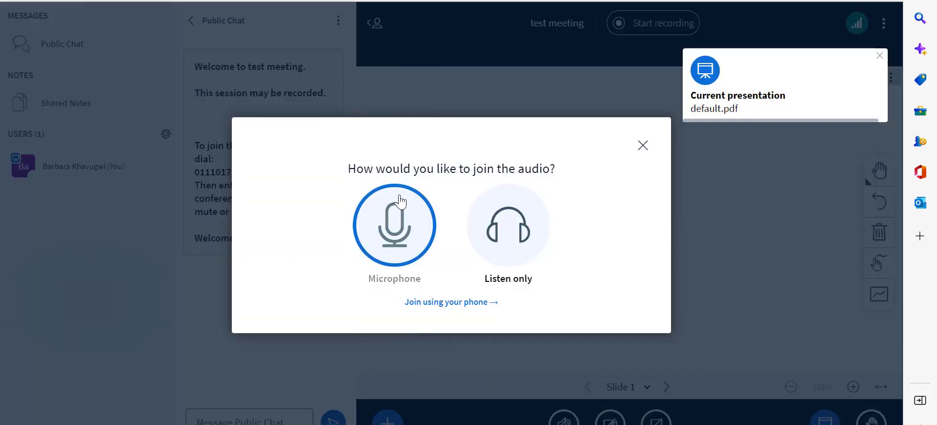
# Step: Join audio by microphone, allow browser microphone access, and confirm the echo test
pyautogui.click(401, 224)
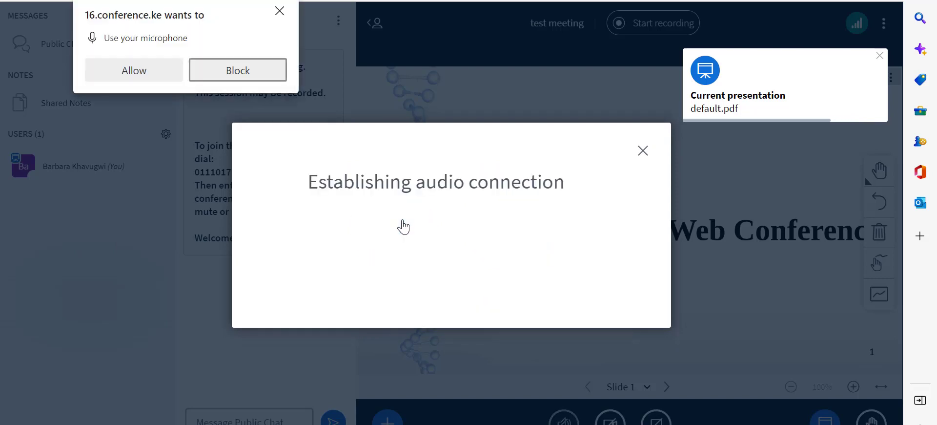
pyautogui.click(136, 74)
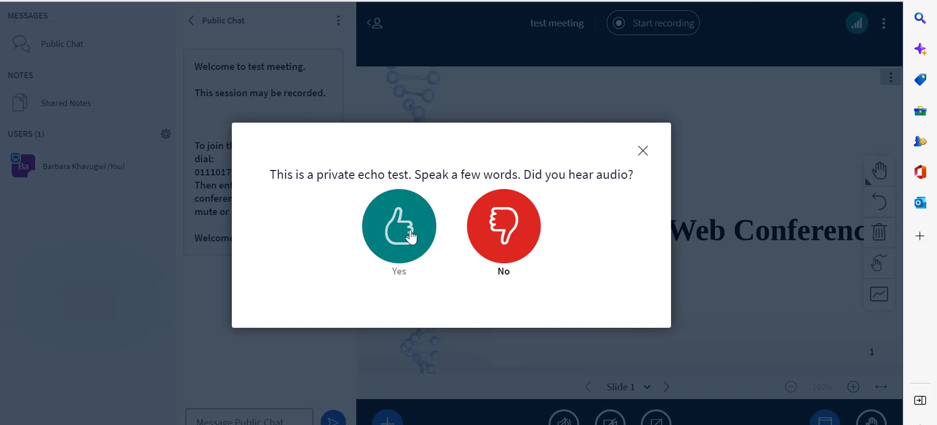
pyautogui.click(411, 238)
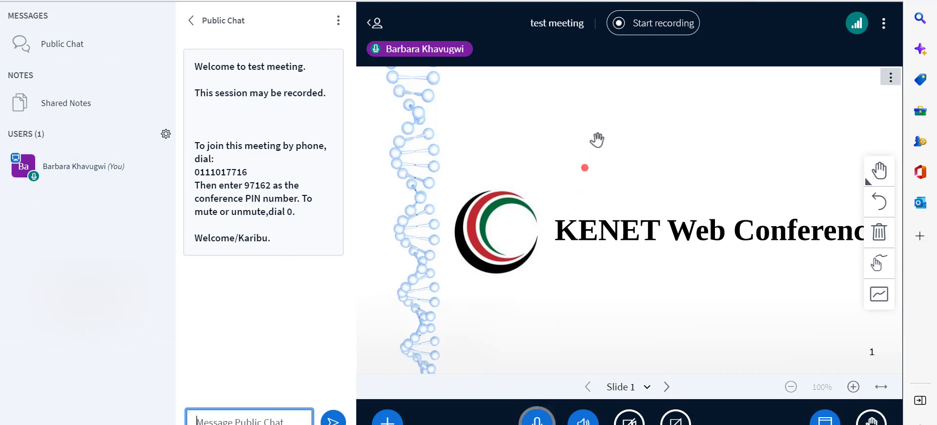
# Step: Upload 'programme of the workshop.pdf' as the current presentation, then reopen Manage presentations
pyautogui.click(388, 419)
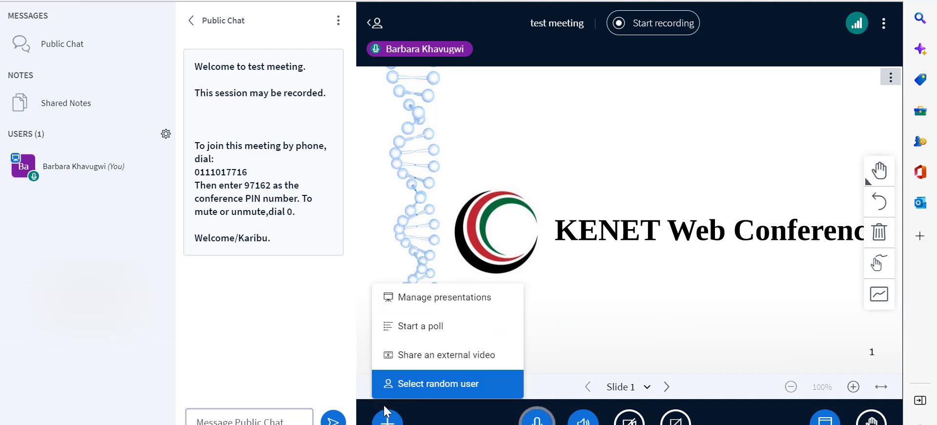
pyautogui.click(426, 296)
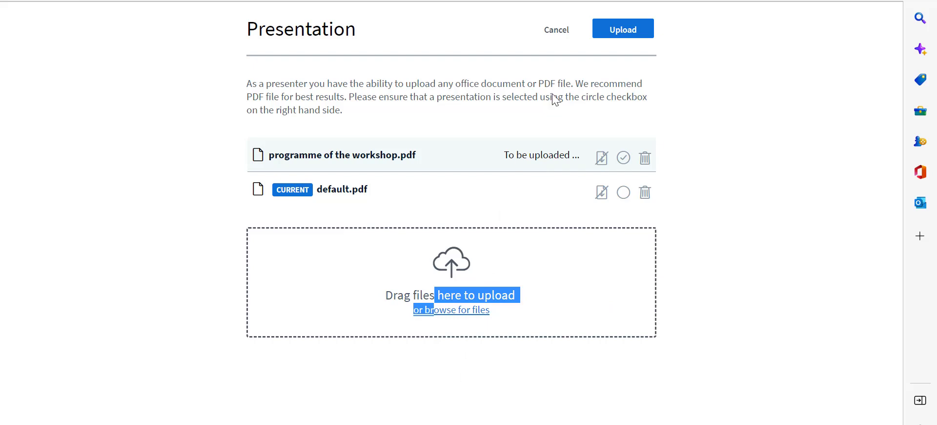
pyautogui.click(623, 31)
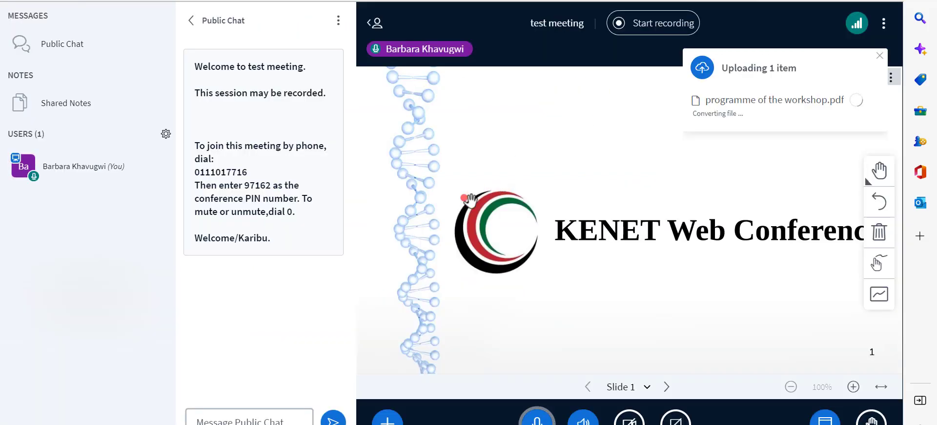
pyautogui.click(388, 418)
pyautogui.click(452, 298)
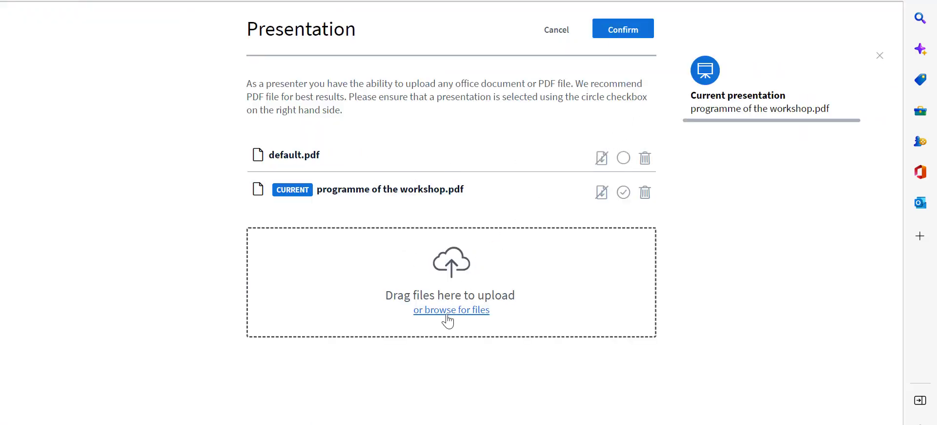
# Step: Browse for and upload 'Day 3 Presentation.pdf' to the meeting
pyautogui.click(448, 310)
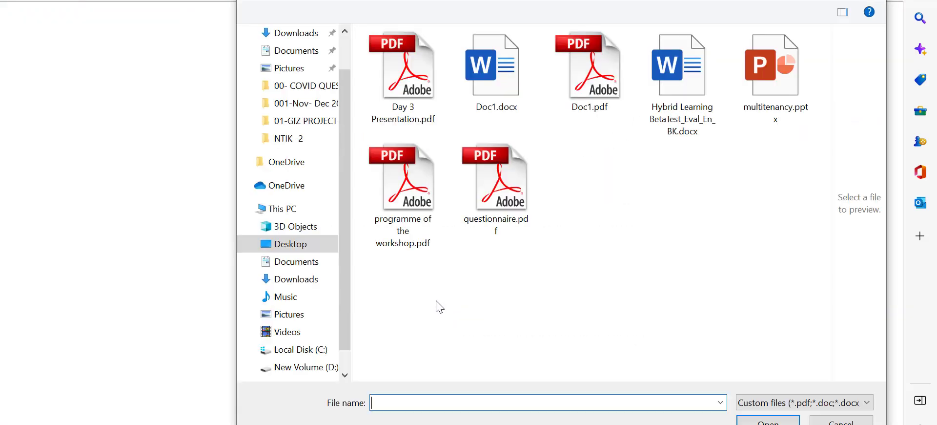
pyautogui.click(403, 78)
pyautogui.click(761, 417)
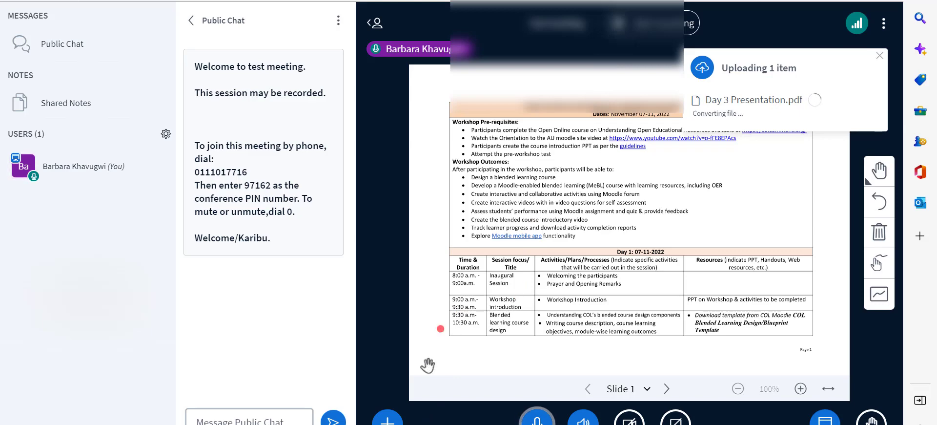
# Step: Make 'programme of the workshop.pdf' the current presentation again
pyautogui.click(388, 418)
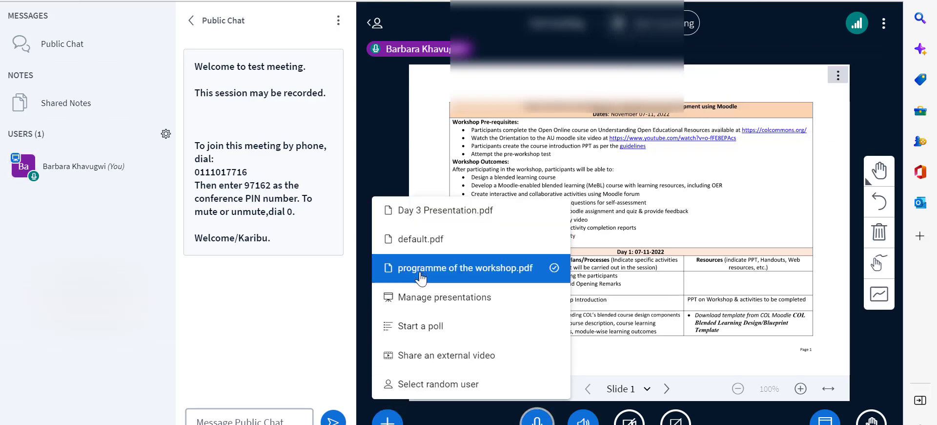
pyautogui.click(421, 299)
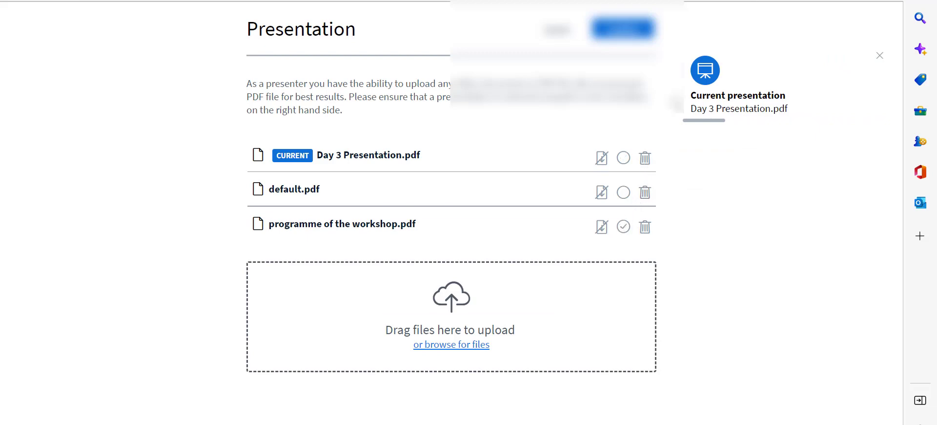
pyautogui.click(616, 33)
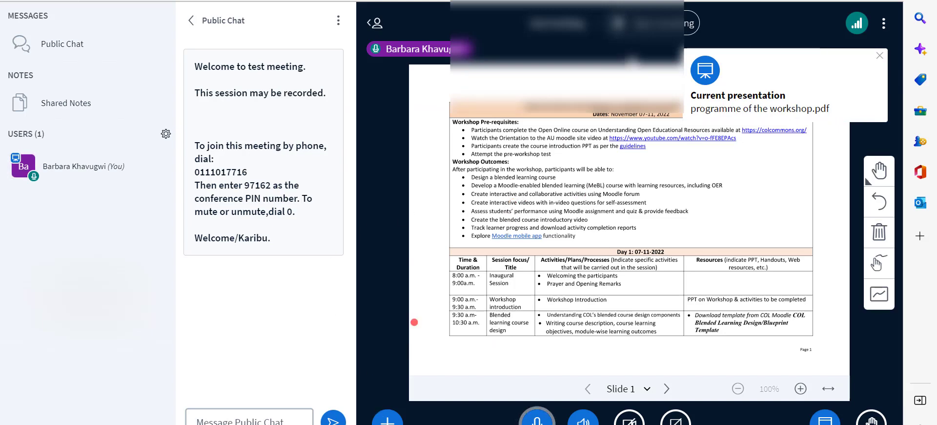
# Step: Start and confirm the session recording, then set default.pdf as the current presentation
pyautogui.click(641, 24)
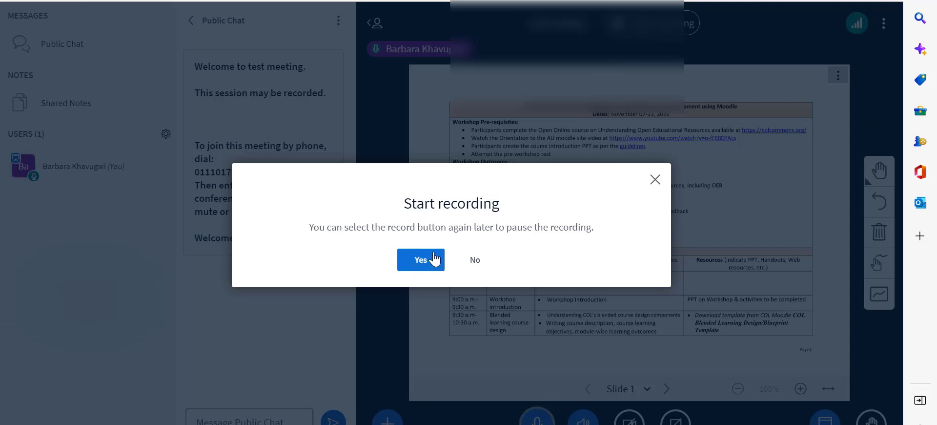
pyautogui.click(415, 259)
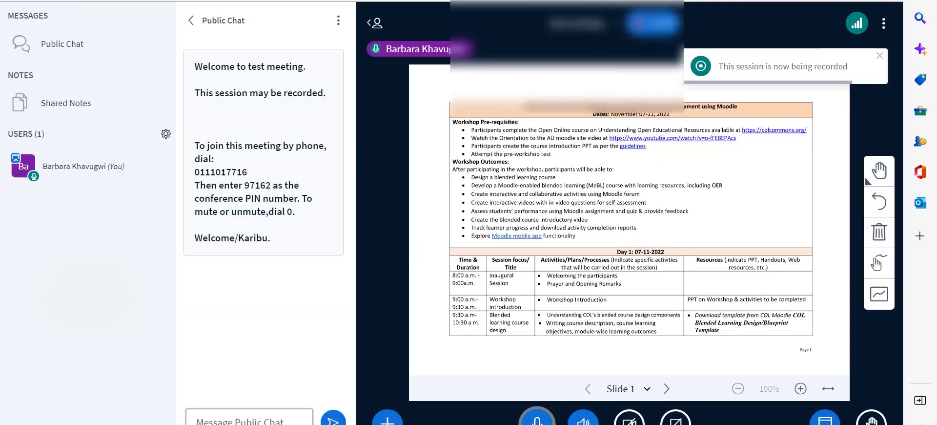
pyautogui.click(393, 419)
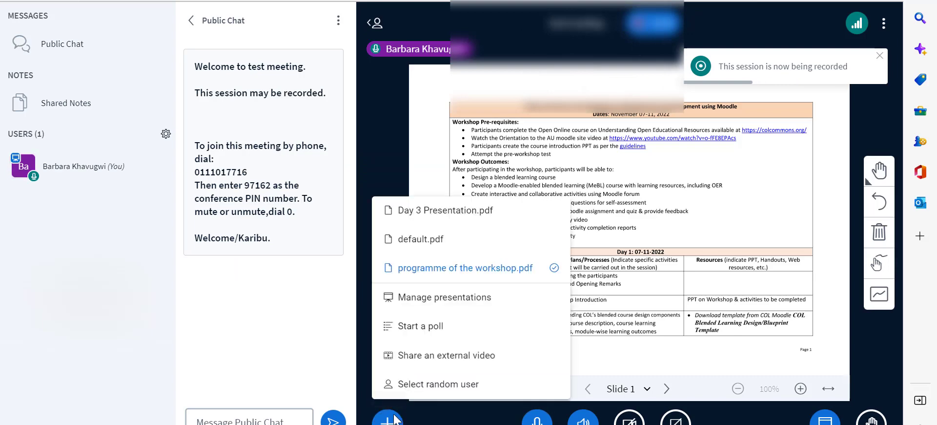
pyautogui.click(434, 296)
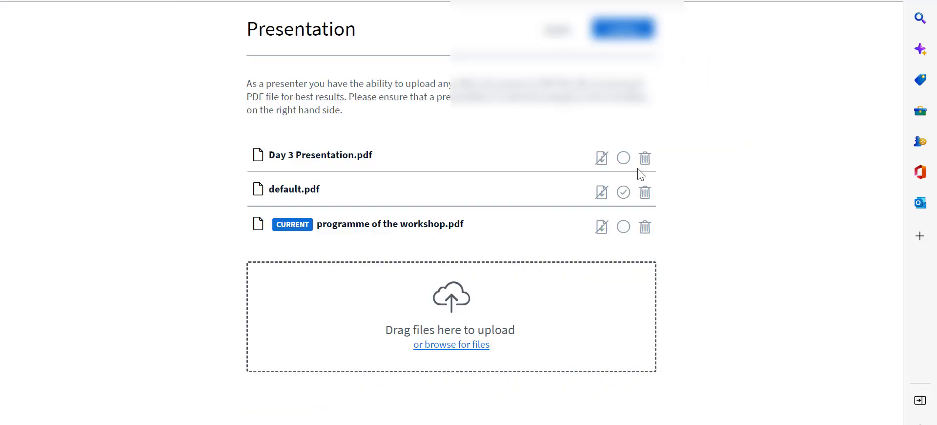
pyautogui.click(630, 28)
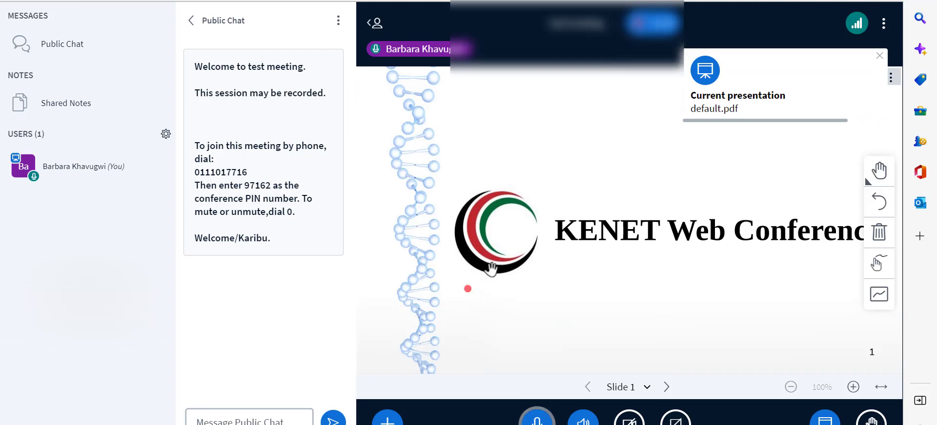